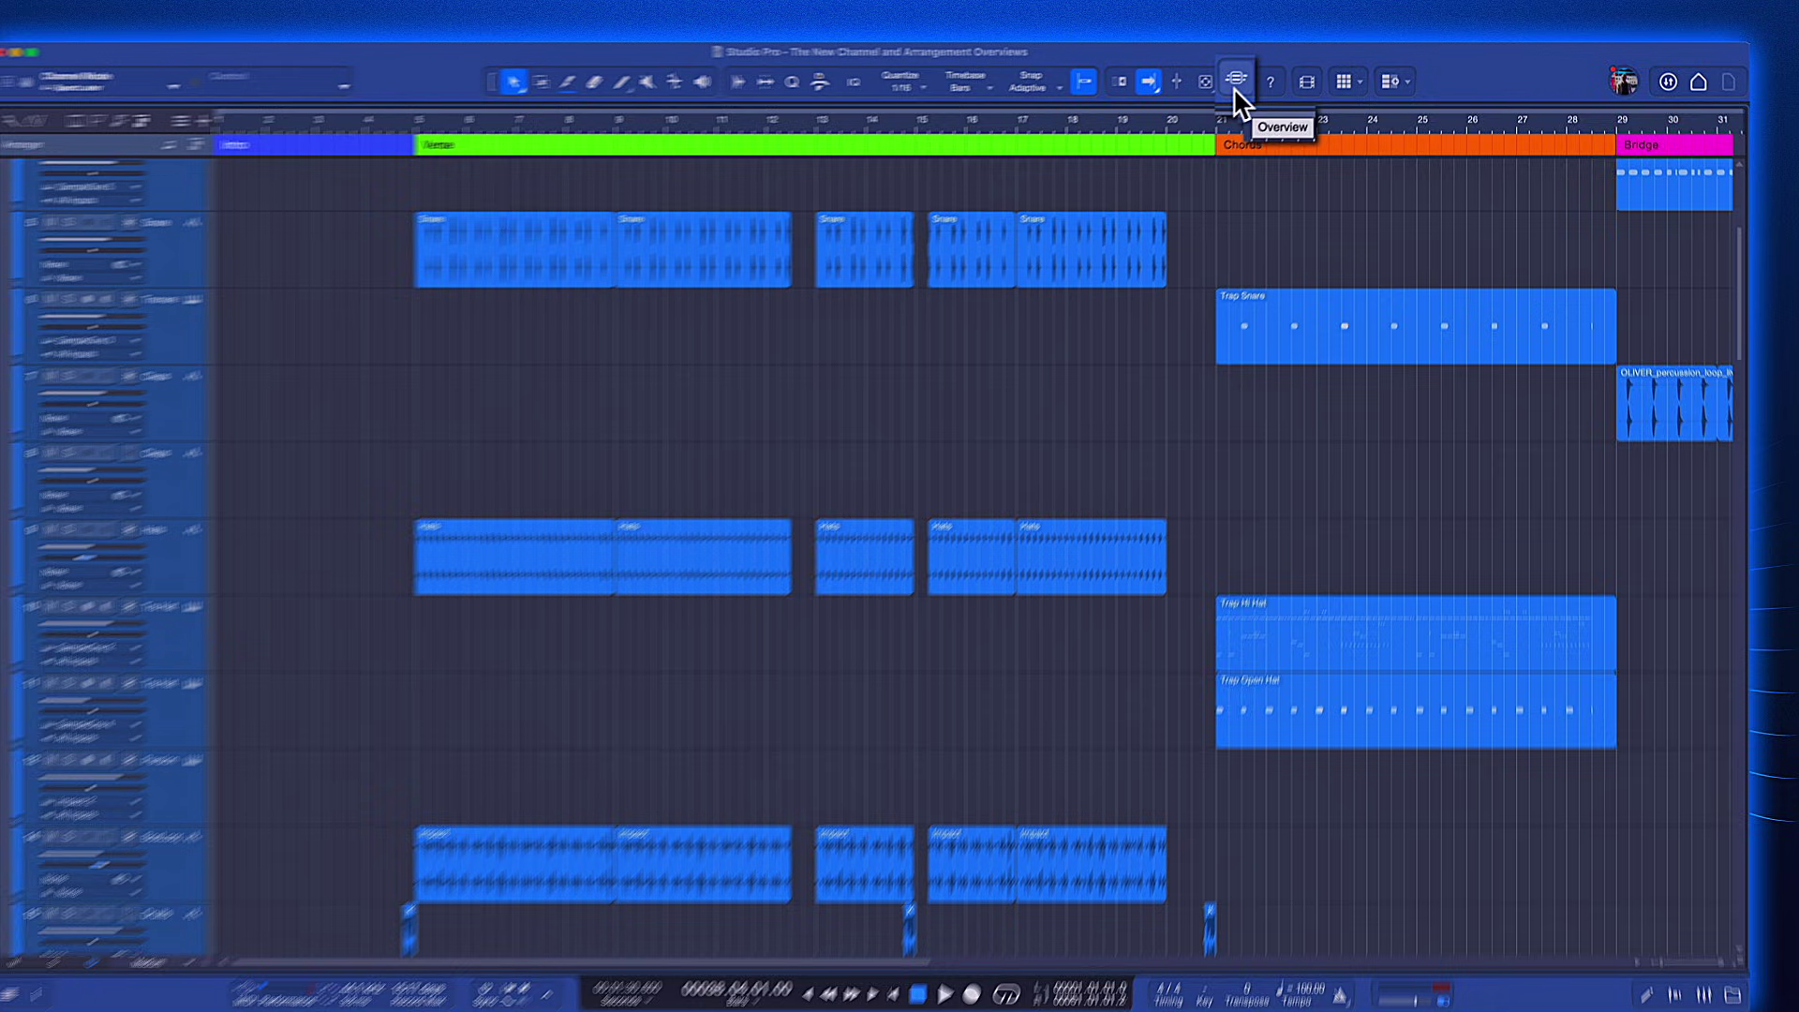
Step: Display the song's arrangement overview strip above the timeline
{"action": "left_click", "coordinate": [1253, 80]}
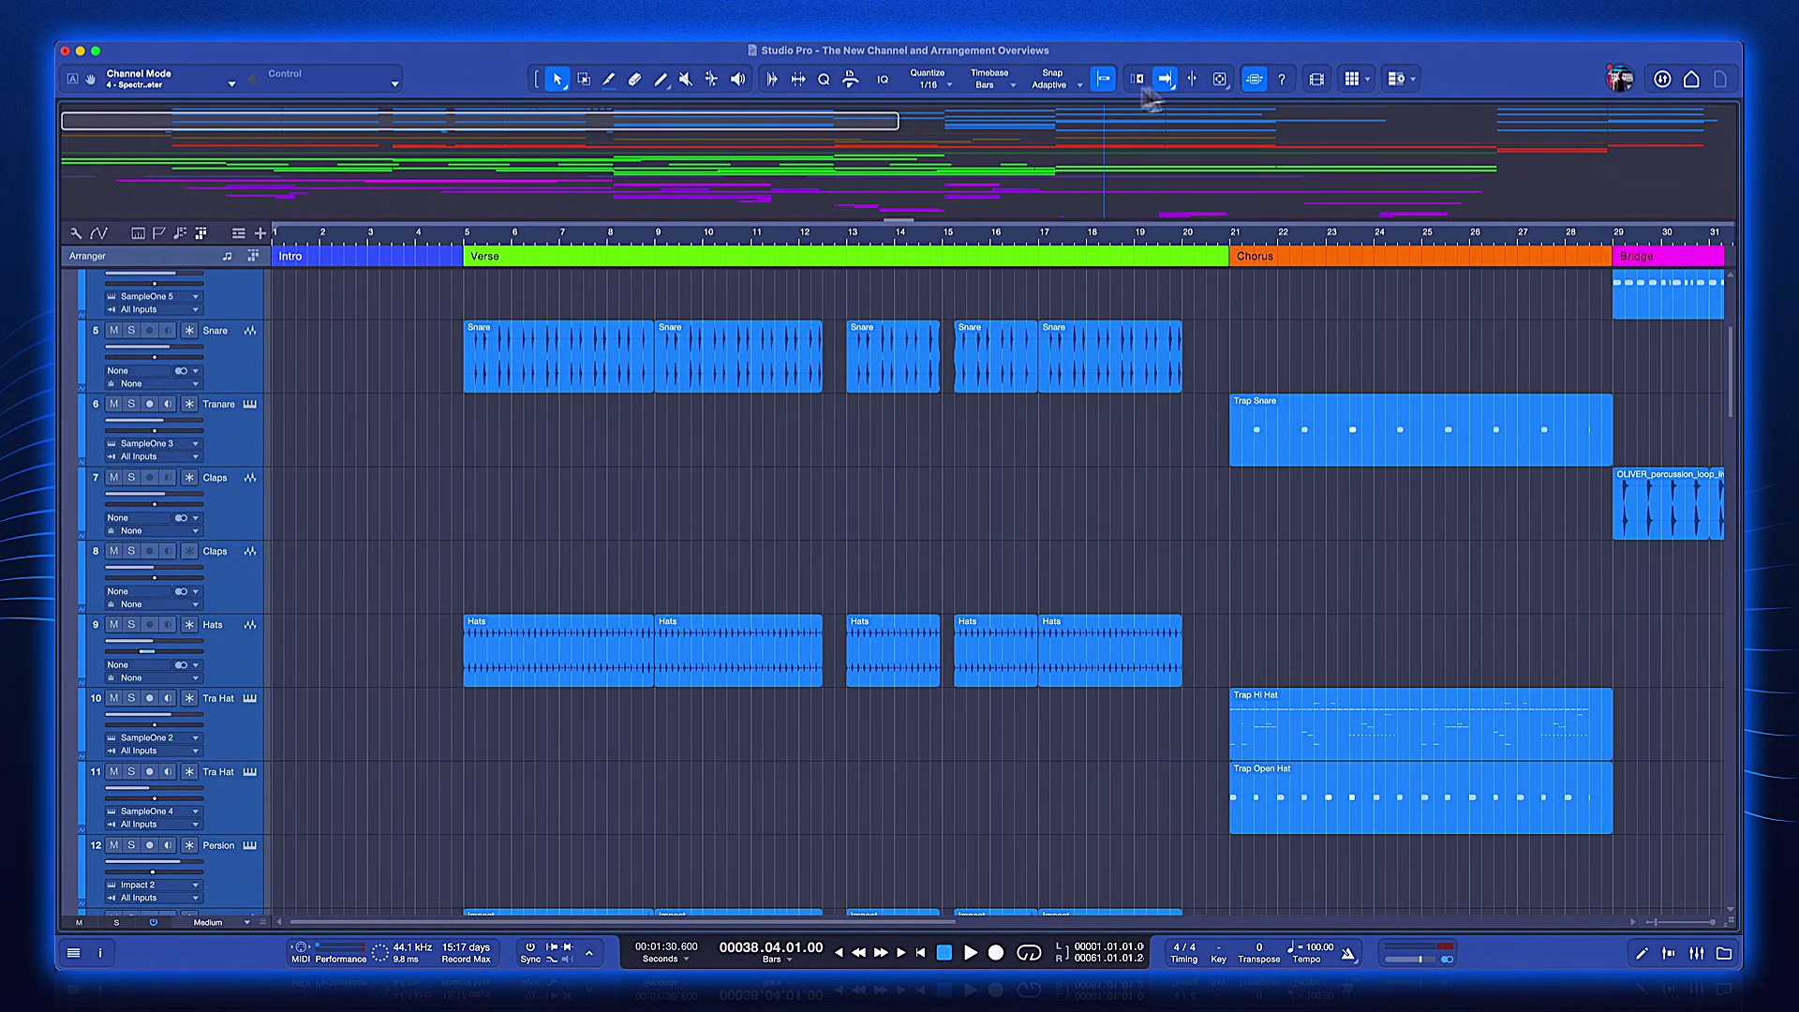
{"action": "left_click_drag", "start_coordinate": [813, 133], "coordinate": [816, 133]}
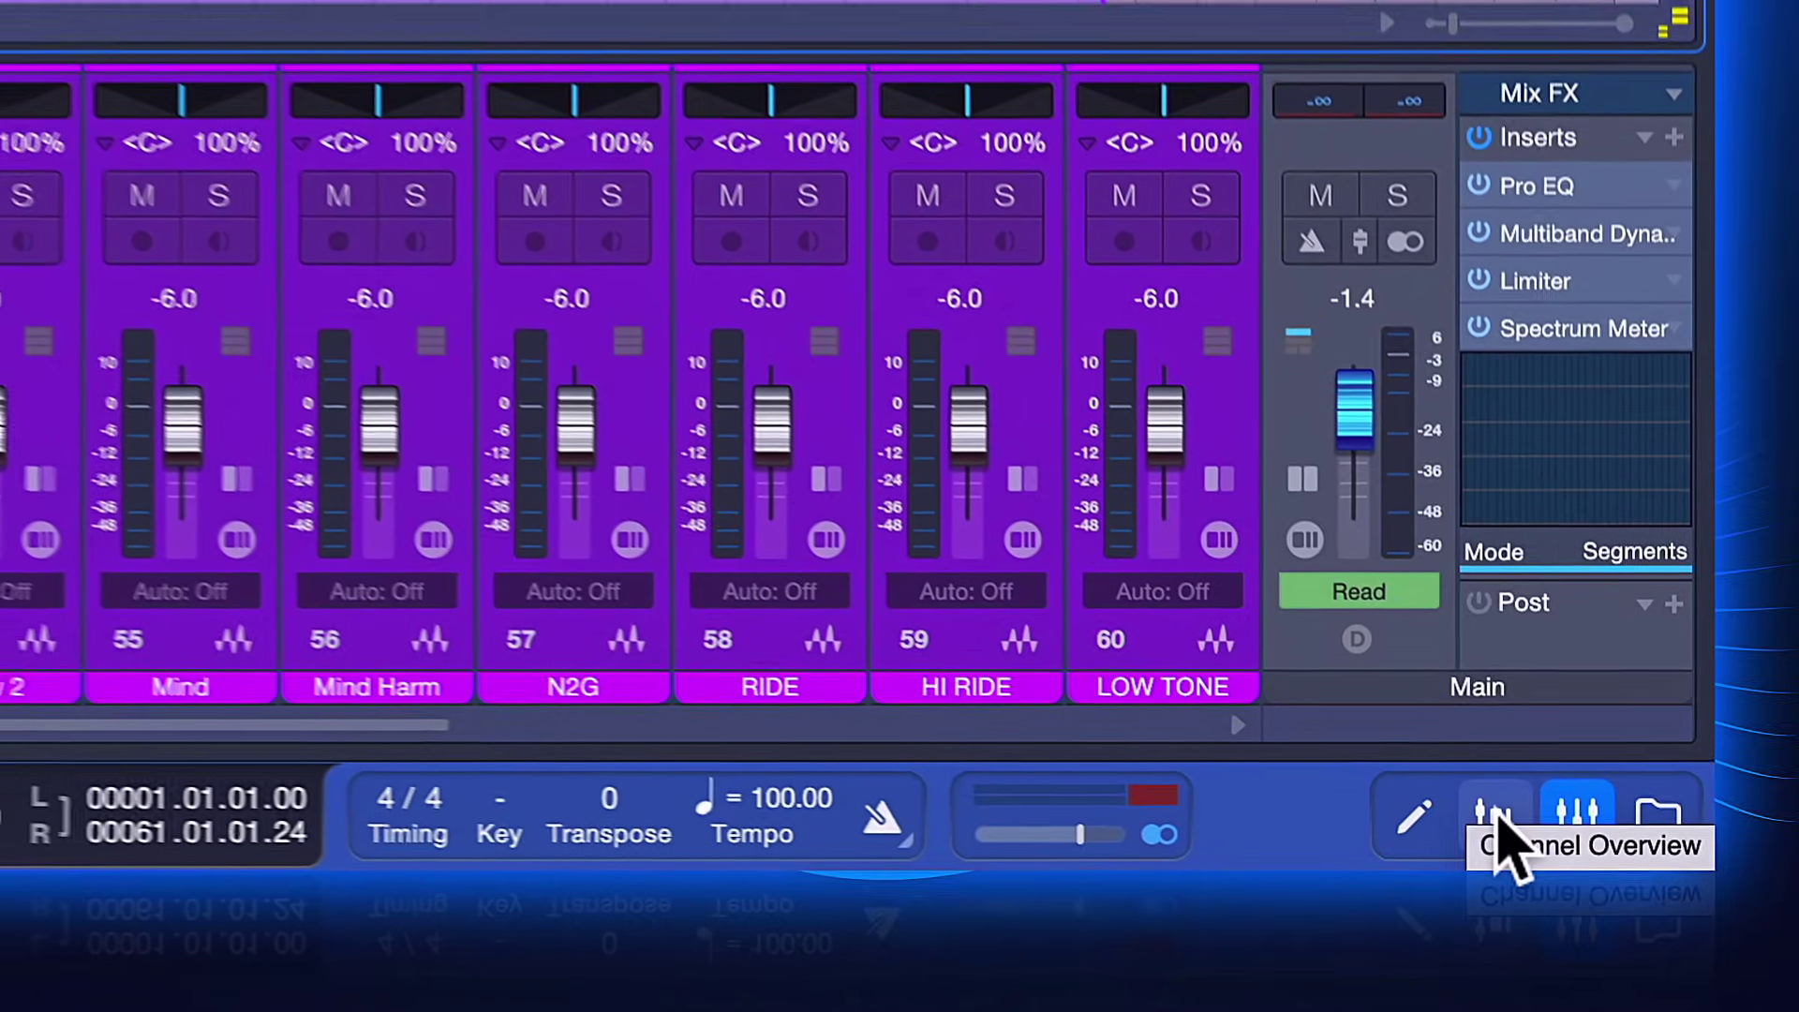
Step: Display the MUSIC BUS channel overview with its plugin micro-views
{"action": "left_click", "coordinate": [1497, 816]}
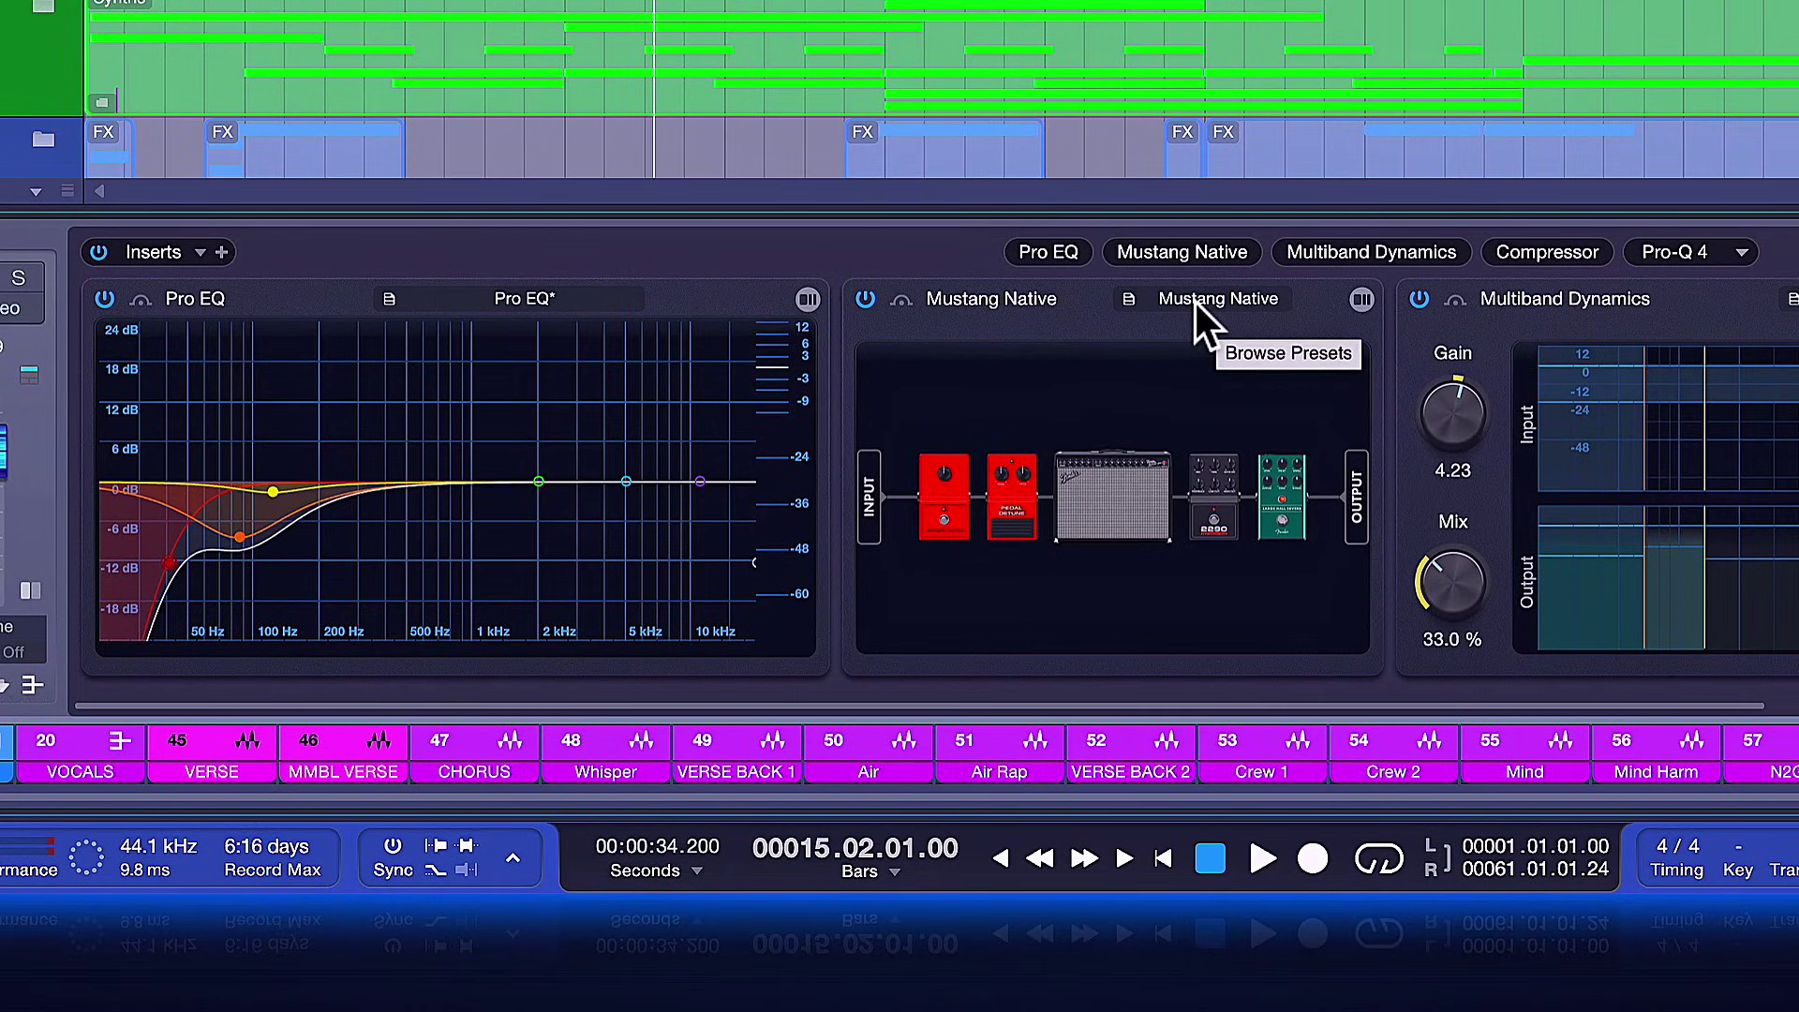
Step: Browse Mustang Native factory presets without choosing one, then bring up Pro-Q 4's options menu
{"action": "left_click", "coordinate": [1197, 303]}
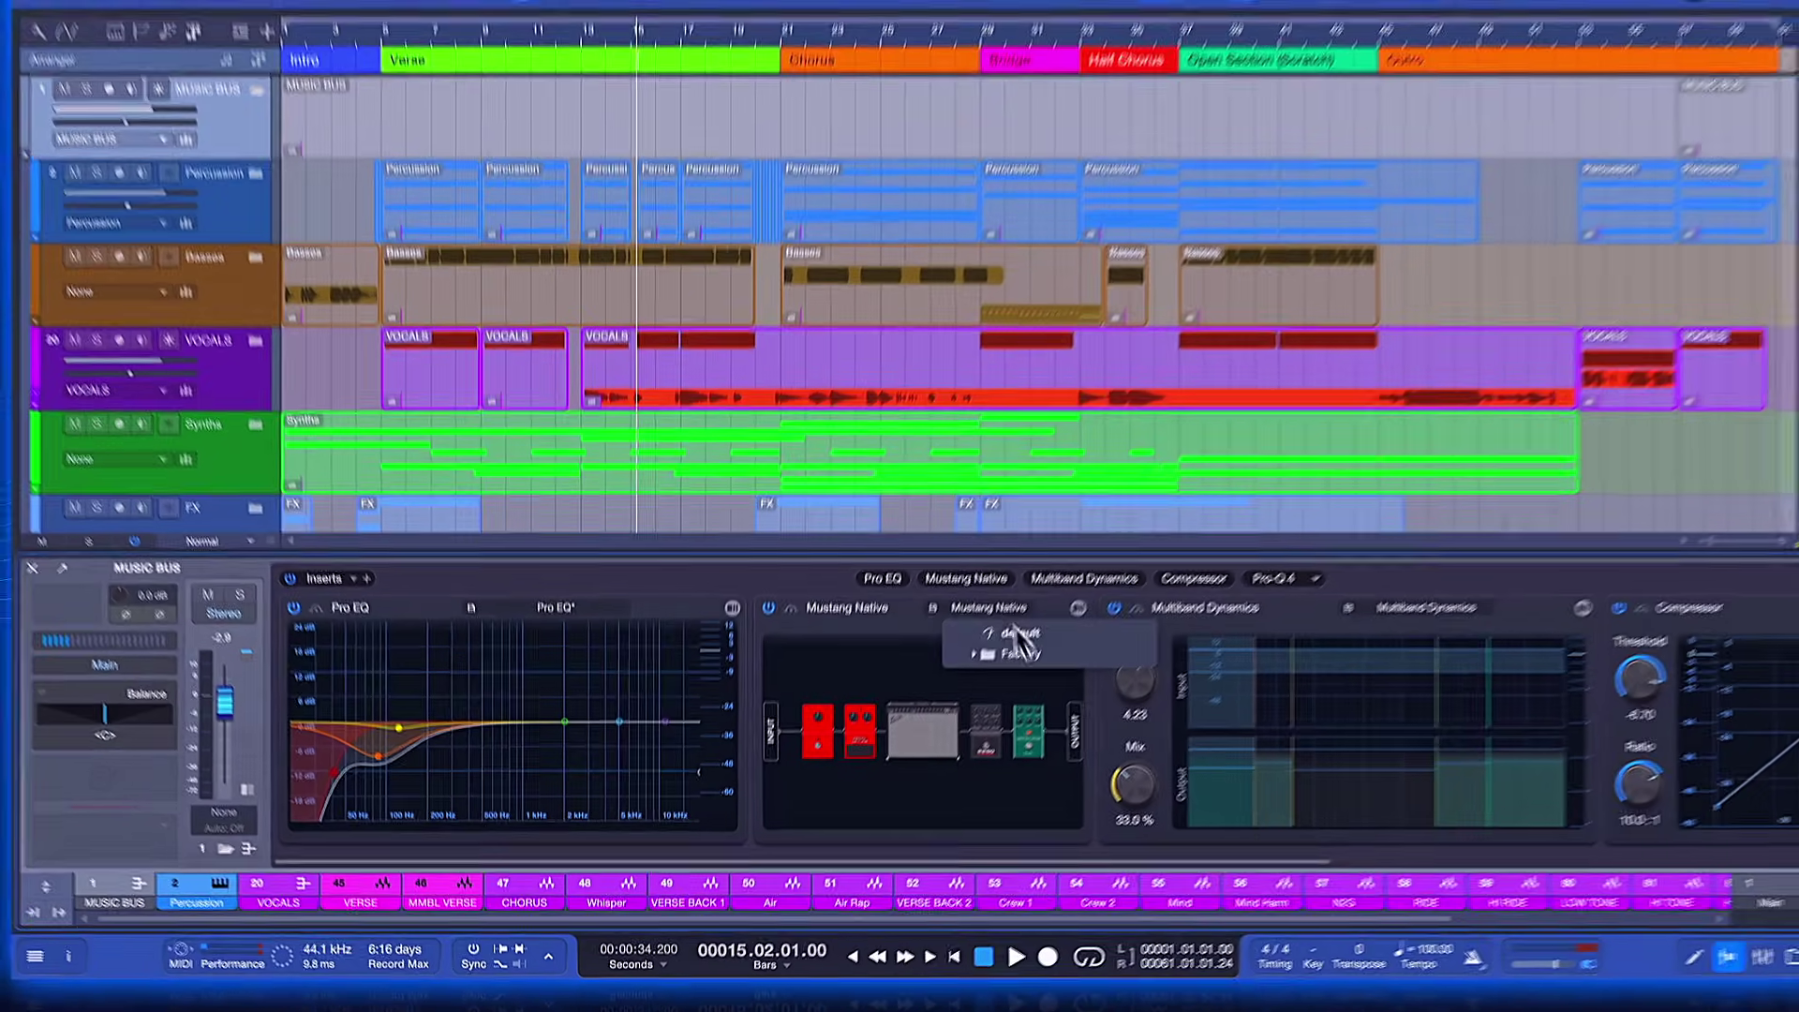
{"action": "left_click", "coordinate": [1016, 651]}
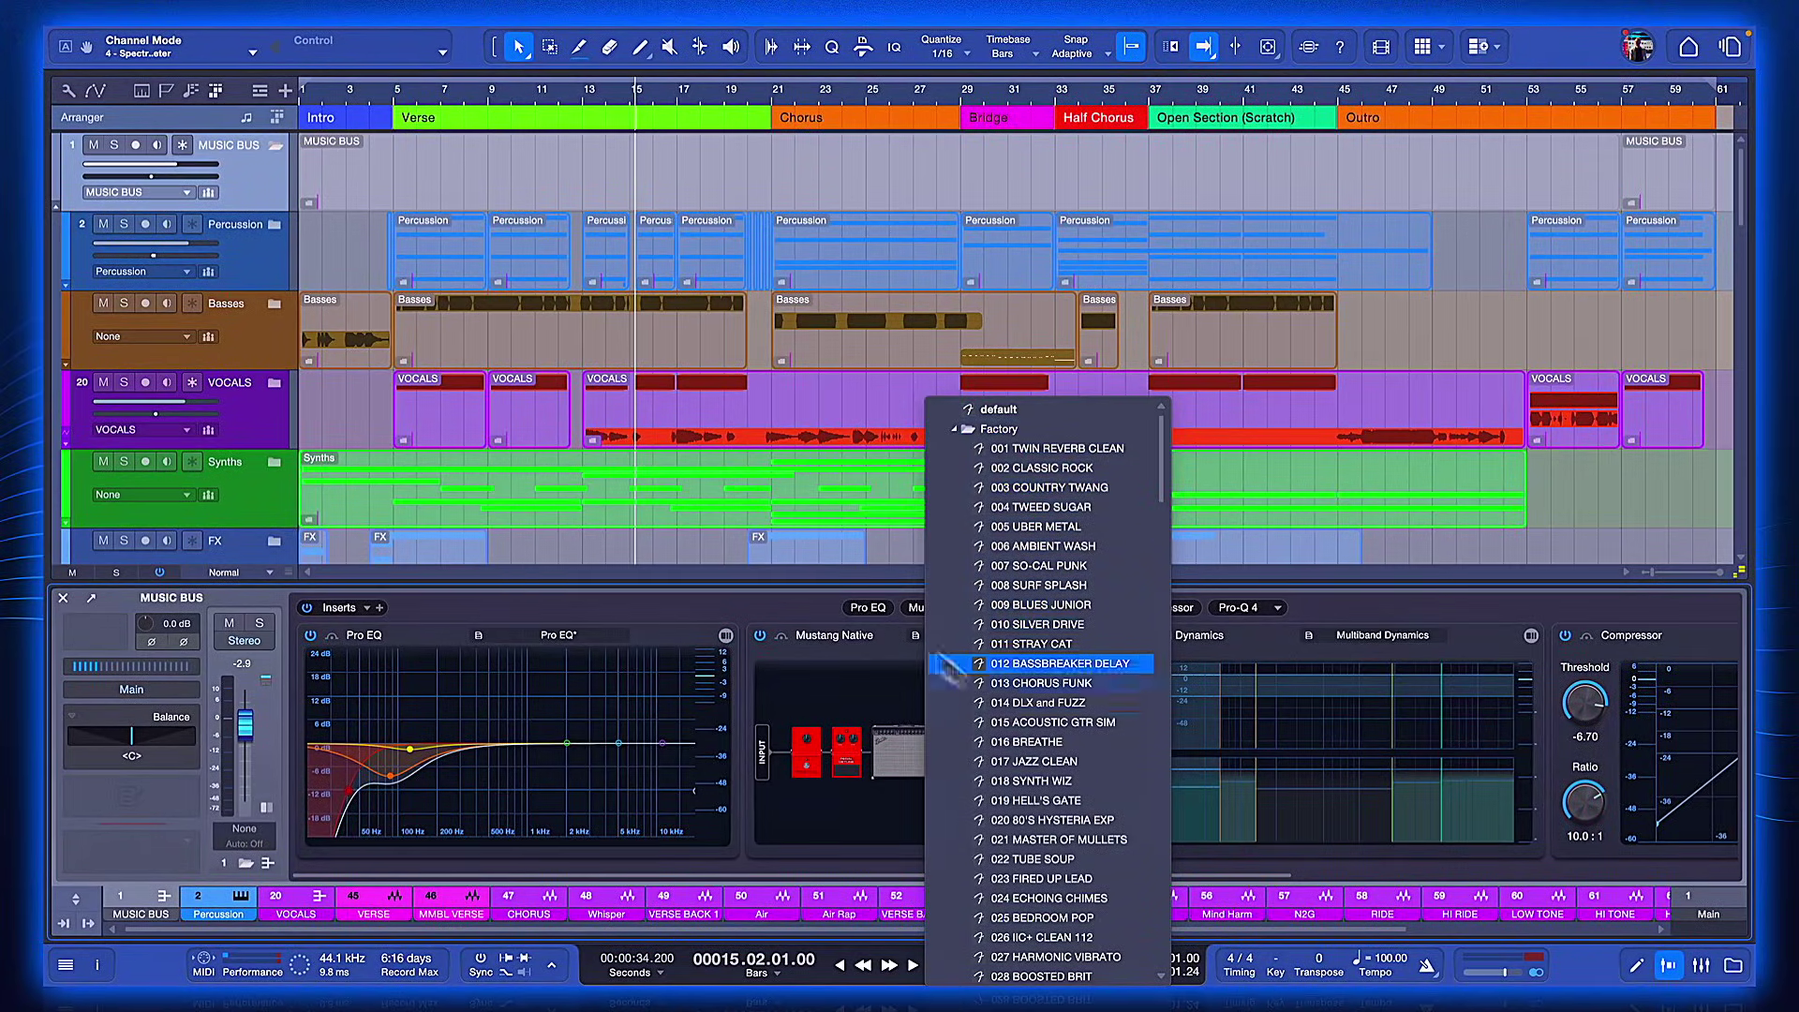
{"action": "left_click", "coordinate": [822, 615]}
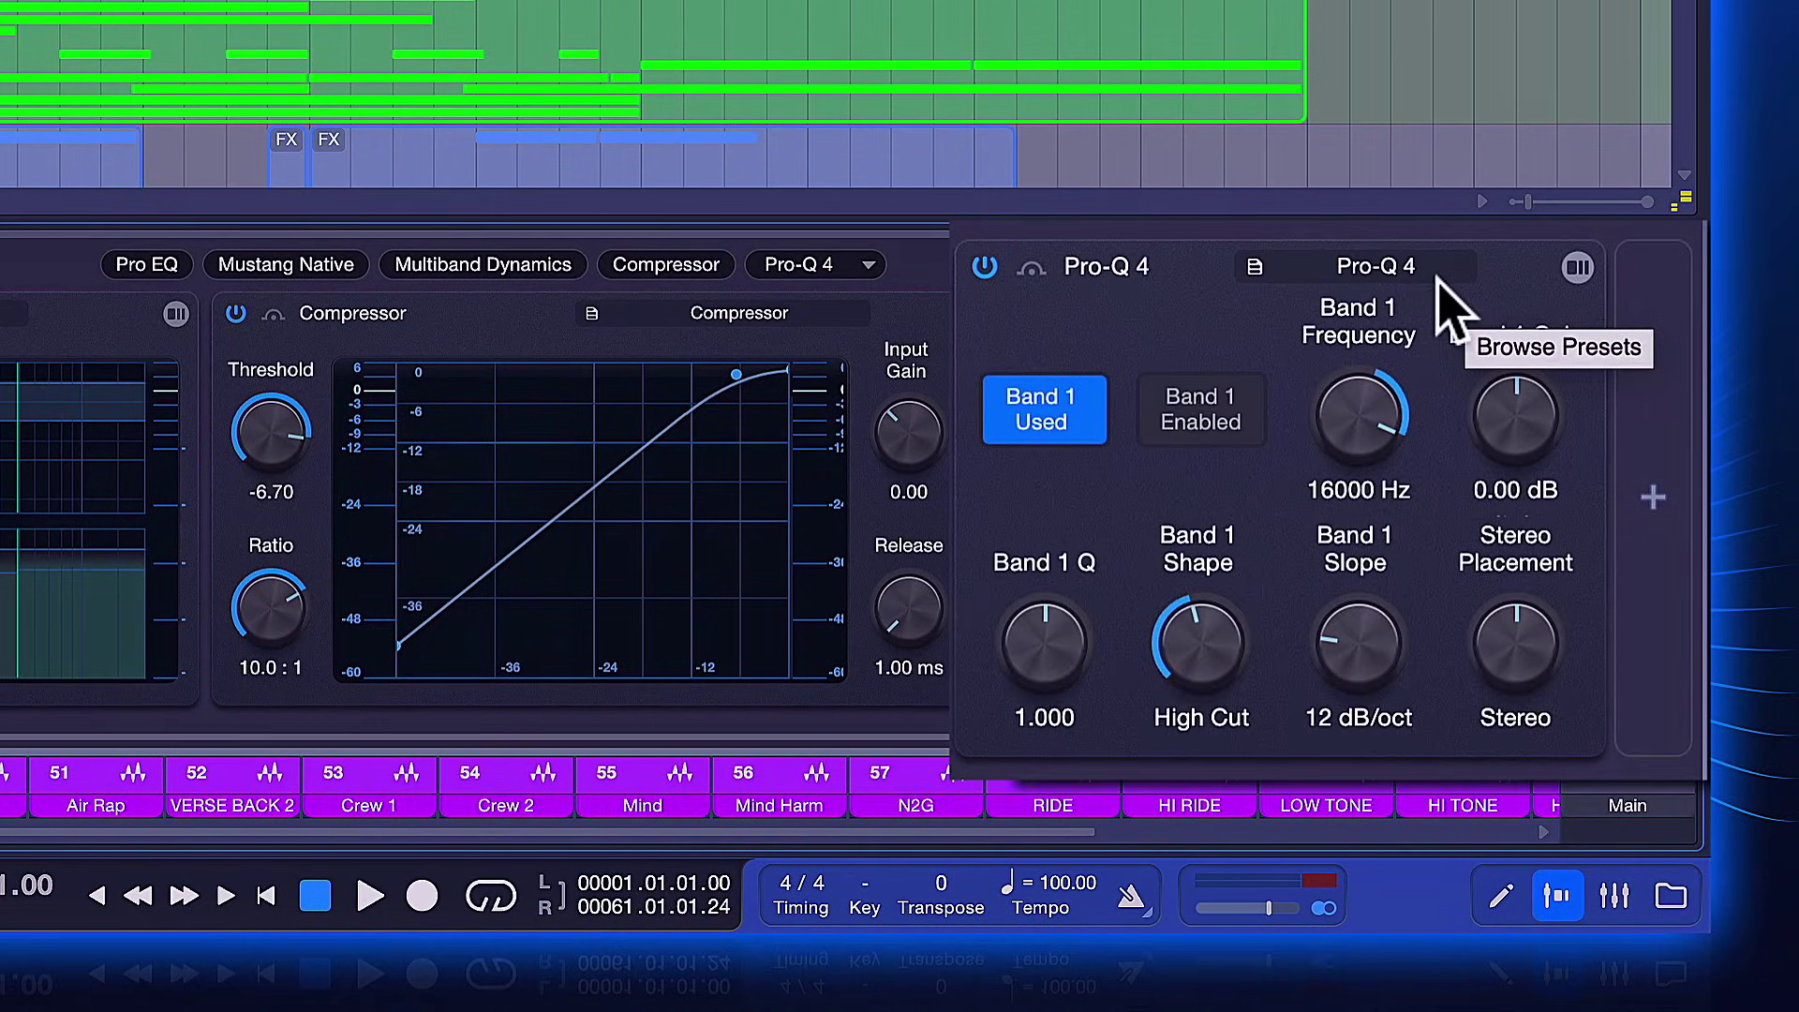
{"action": "right_click", "coordinate": [1144, 367]}
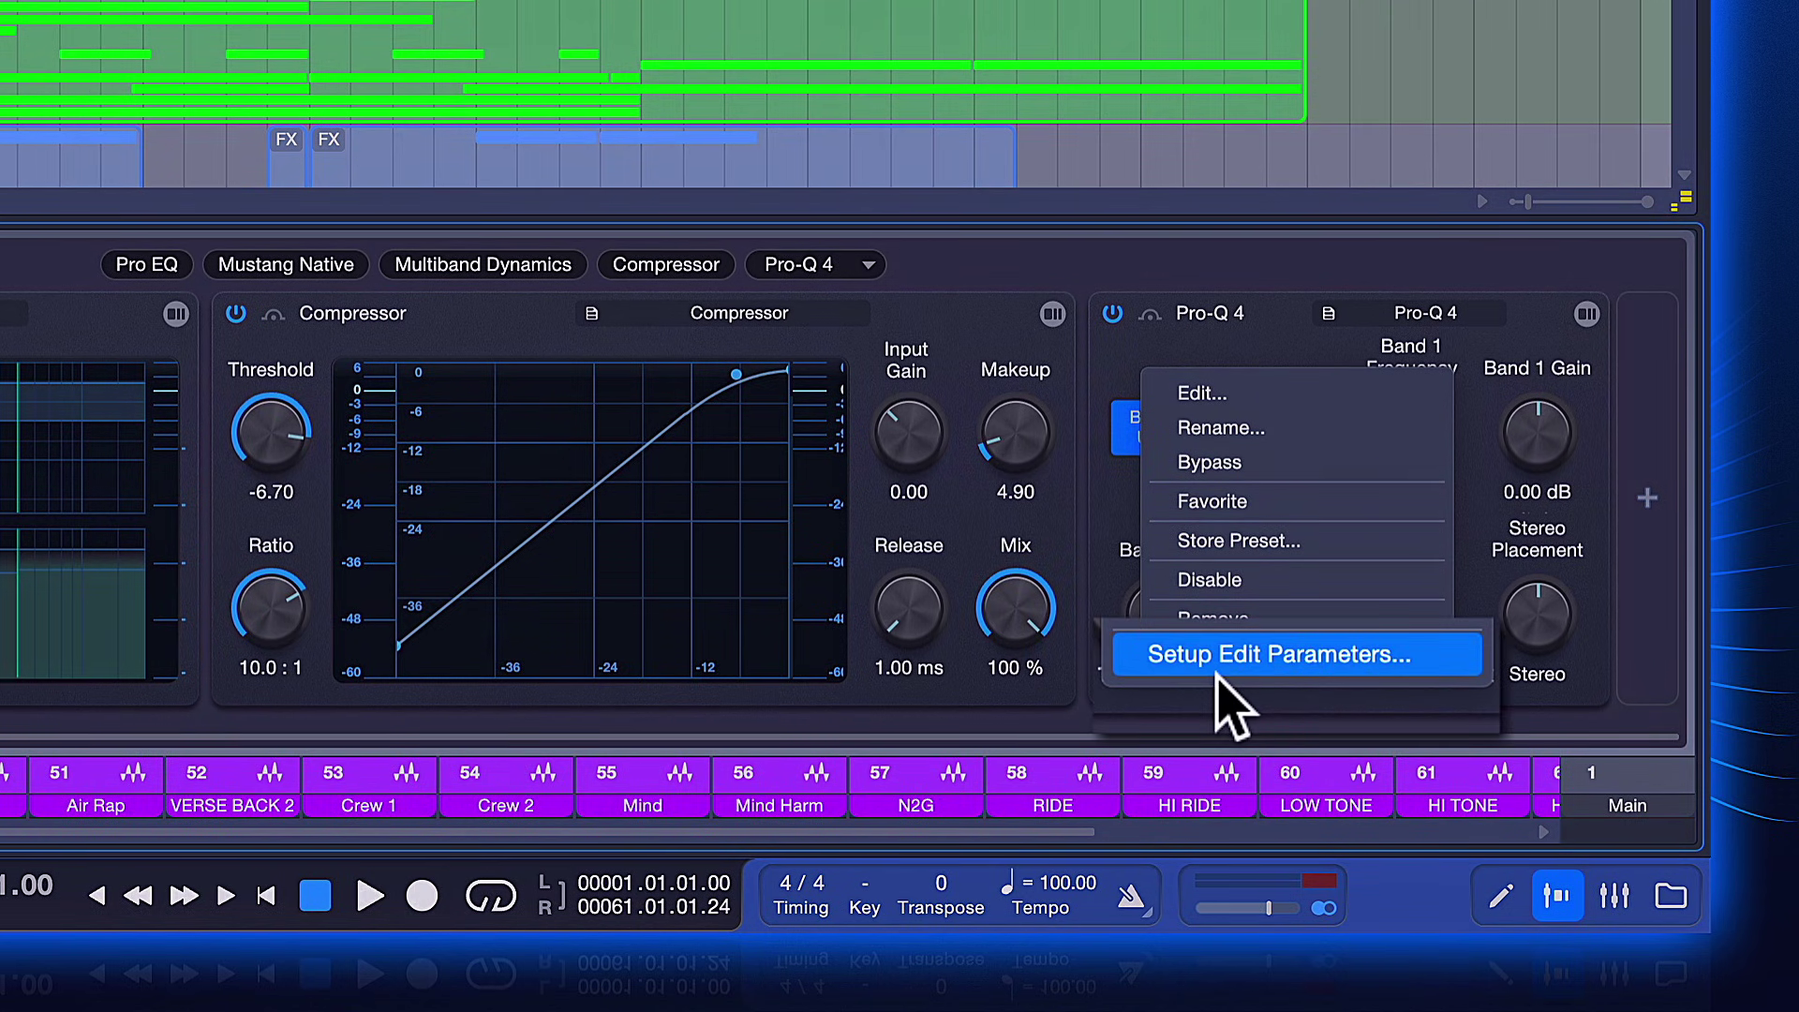
Step: Select Band 1 Frequency as a Pro-Q 4 micro-view parameter and enlarge the setup dialog
{"action": "left_click", "coordinate": [1230, 664]}
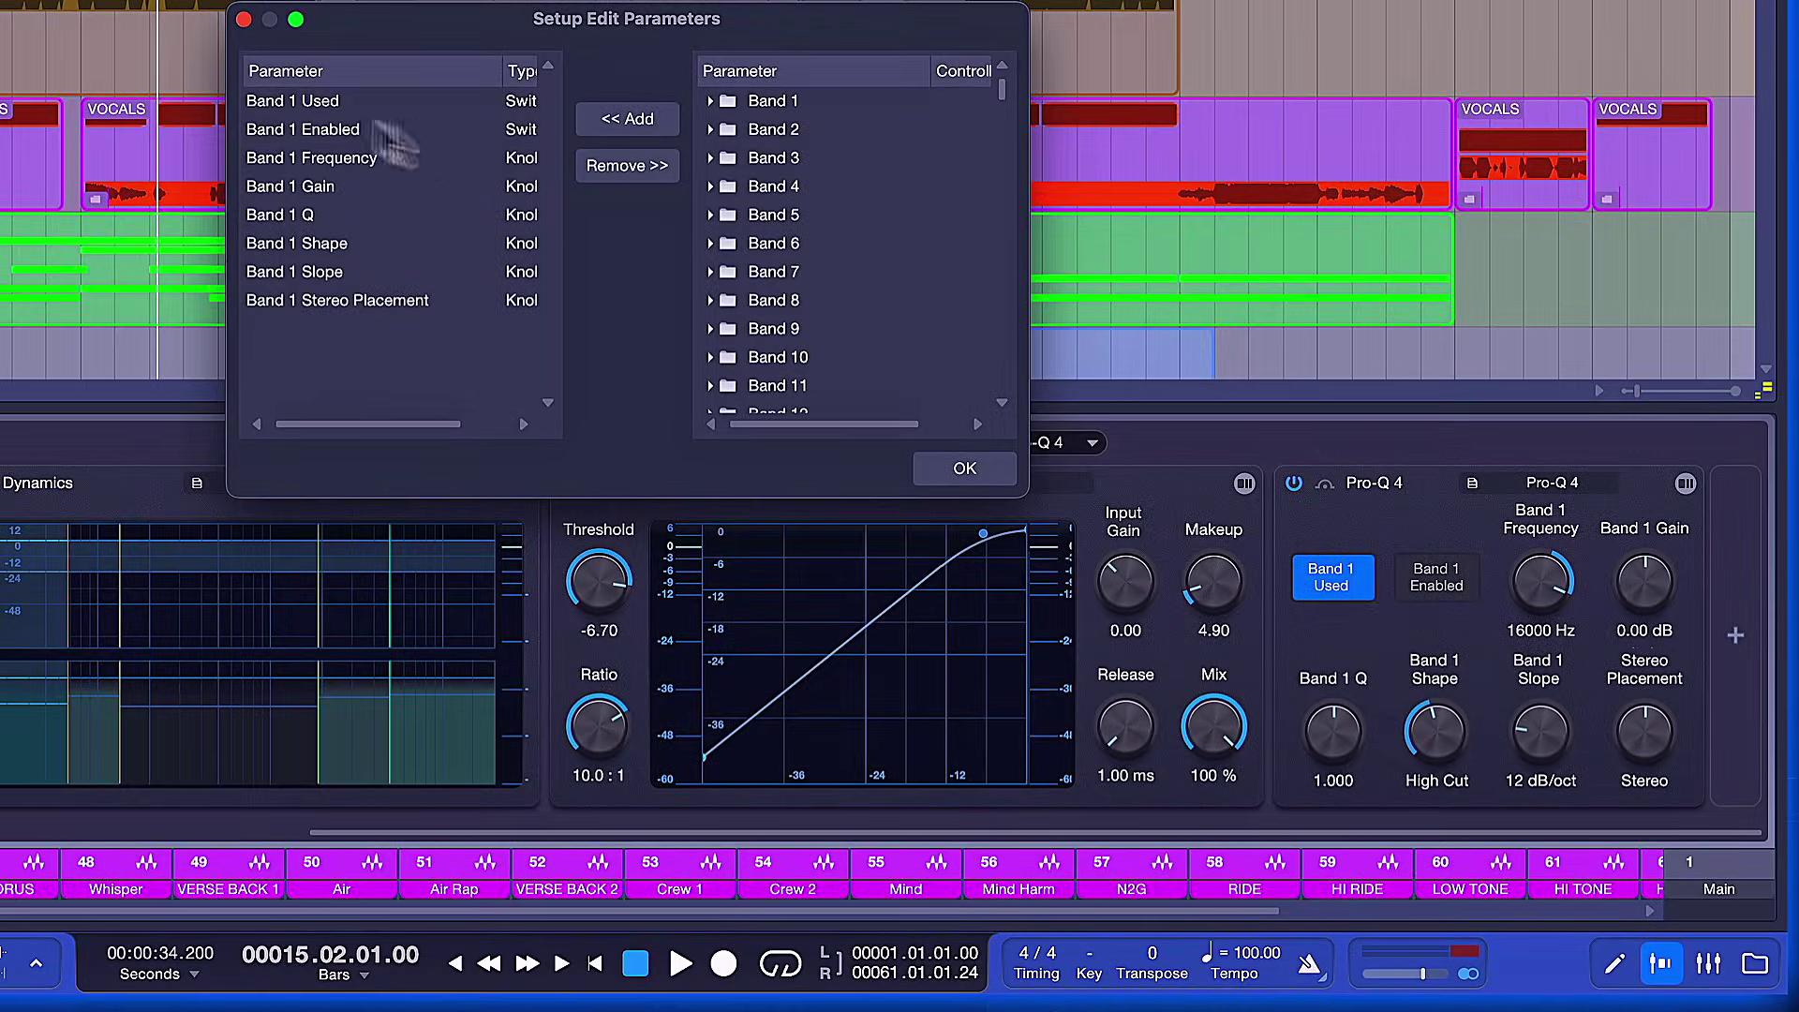
{"action": "left_click", "coordinate": [460, 103]}
{"action": "left_click", "coordinate": [432, 158]}
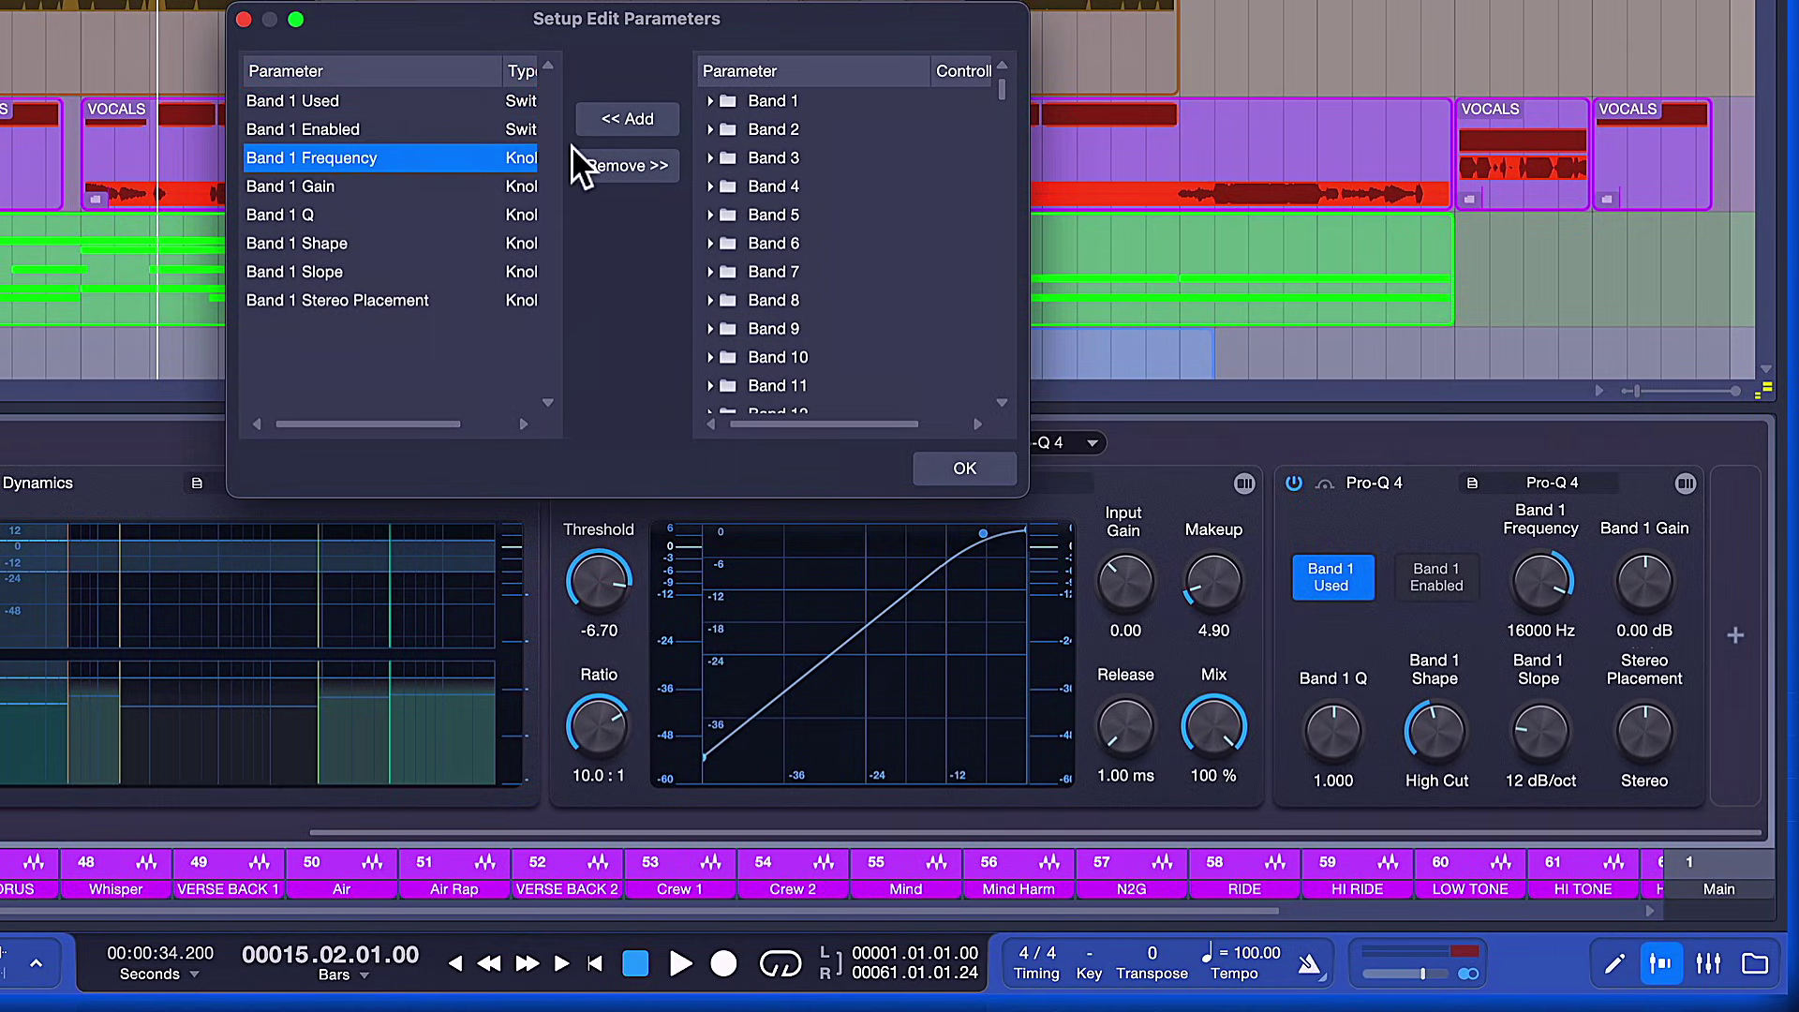
{"action": "left_click_drag", "start_coordinate": [1032, 495], "coordinate": [1286, 546]}
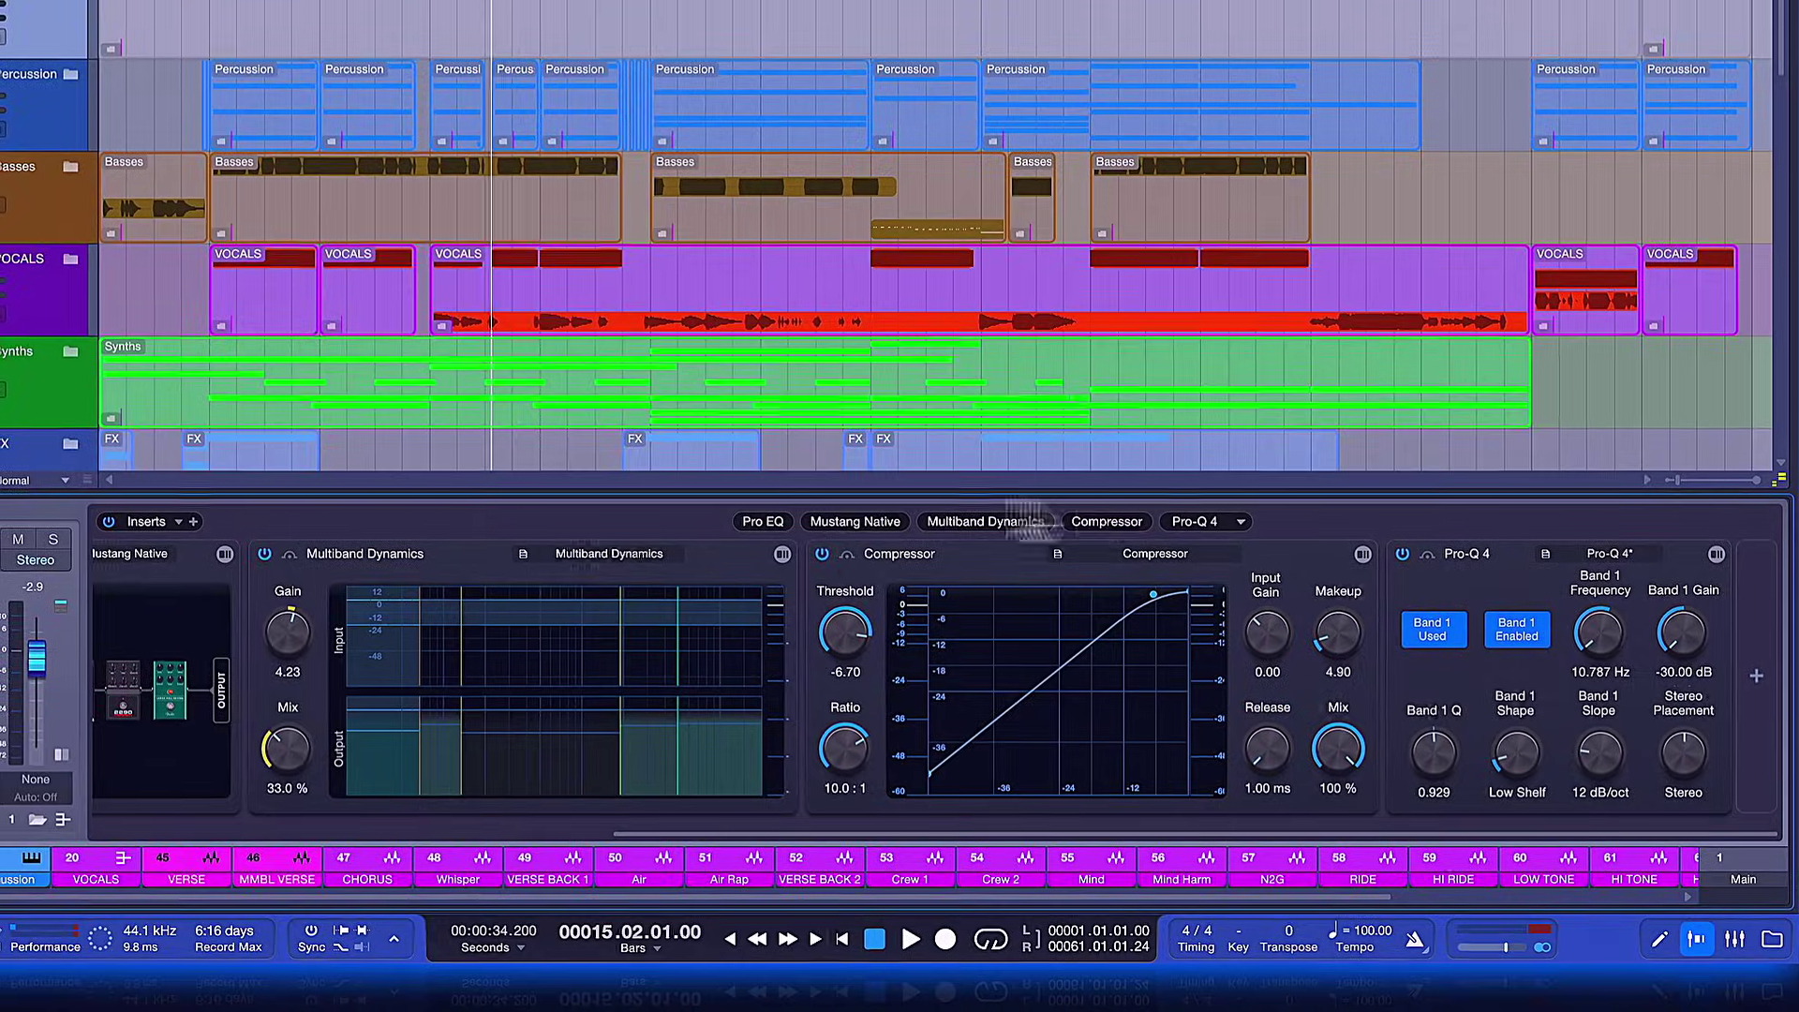
Step: Step the bus micro-views through Pro EQ, Mustang Native and Multiband Dynamics
{"action": "left_click", "coordinate": [773, 524]}
{"action": "left_click", "coordinate": [888, 525]}
{"action": "left_click", "coordinate": [996, 528]}
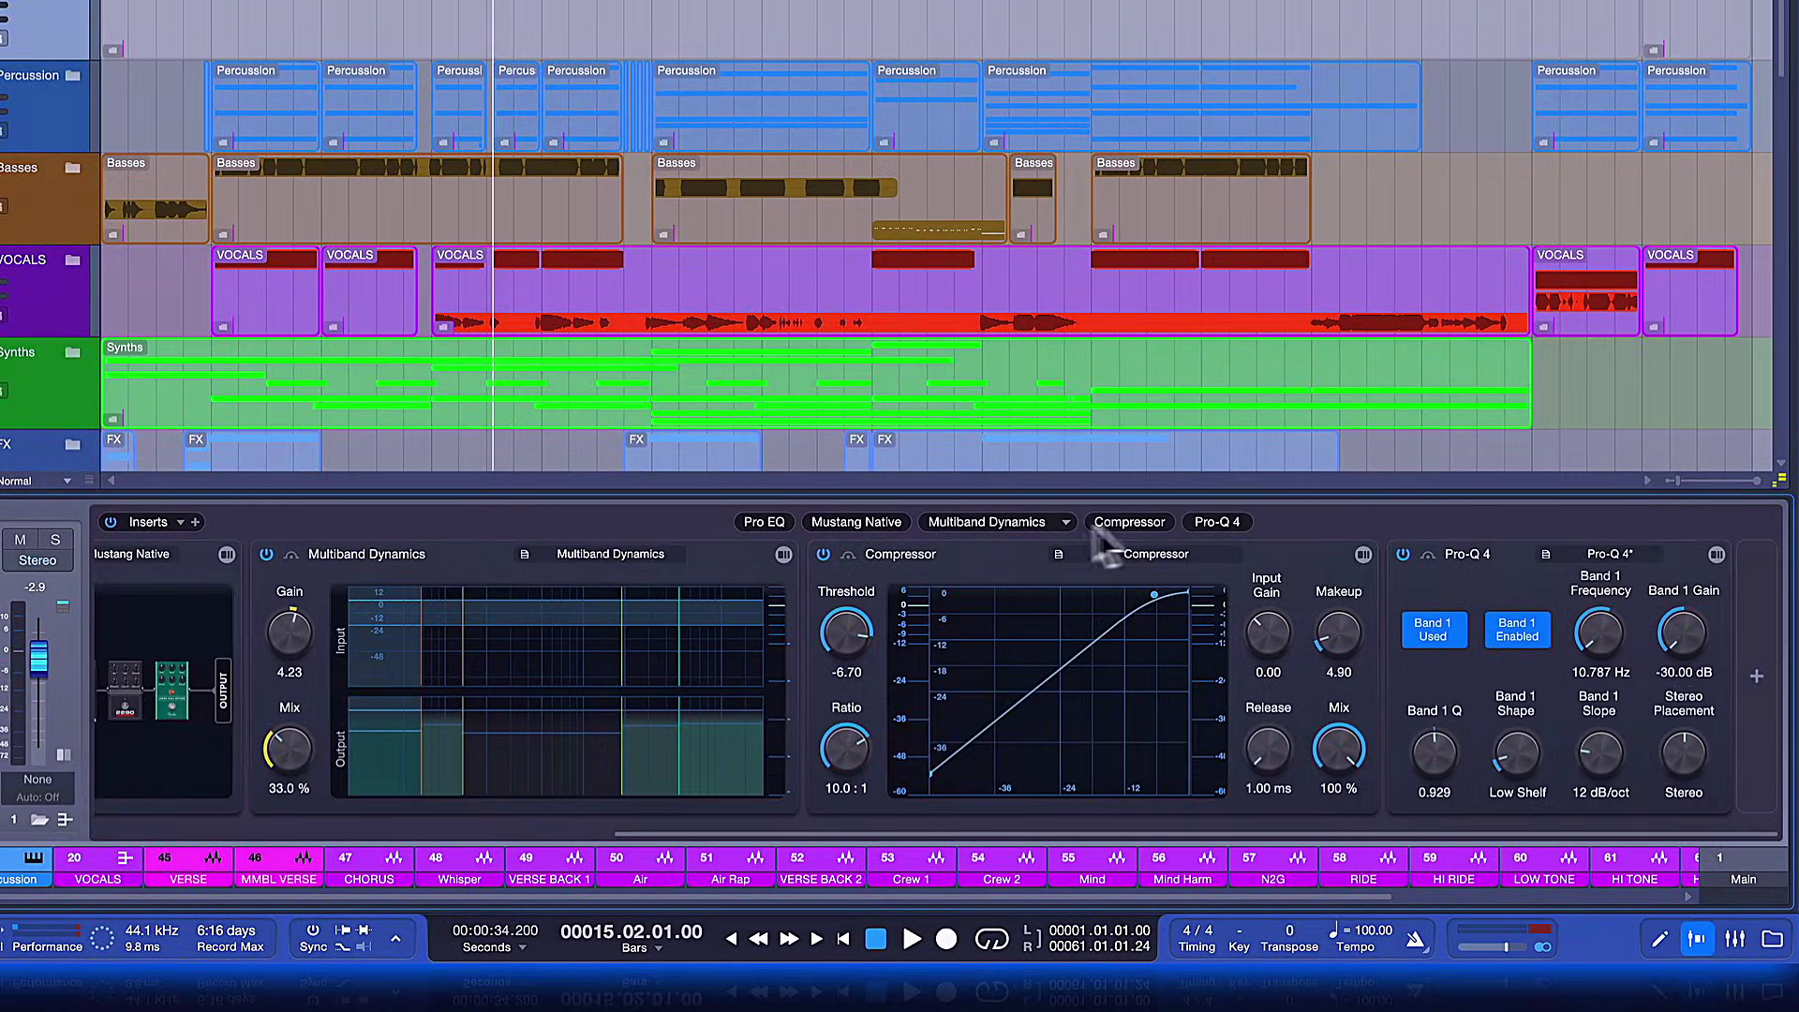